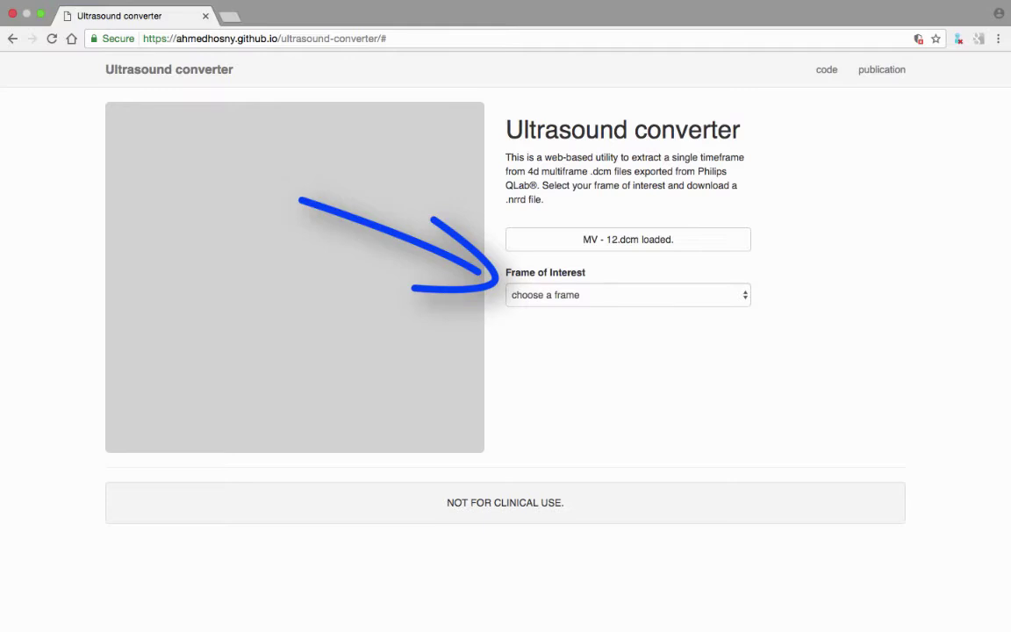
Show the Frame of Interest choices for the loaded MV - 12.dcm file
{"action": "left_click", "coordinate": [627, 295]}
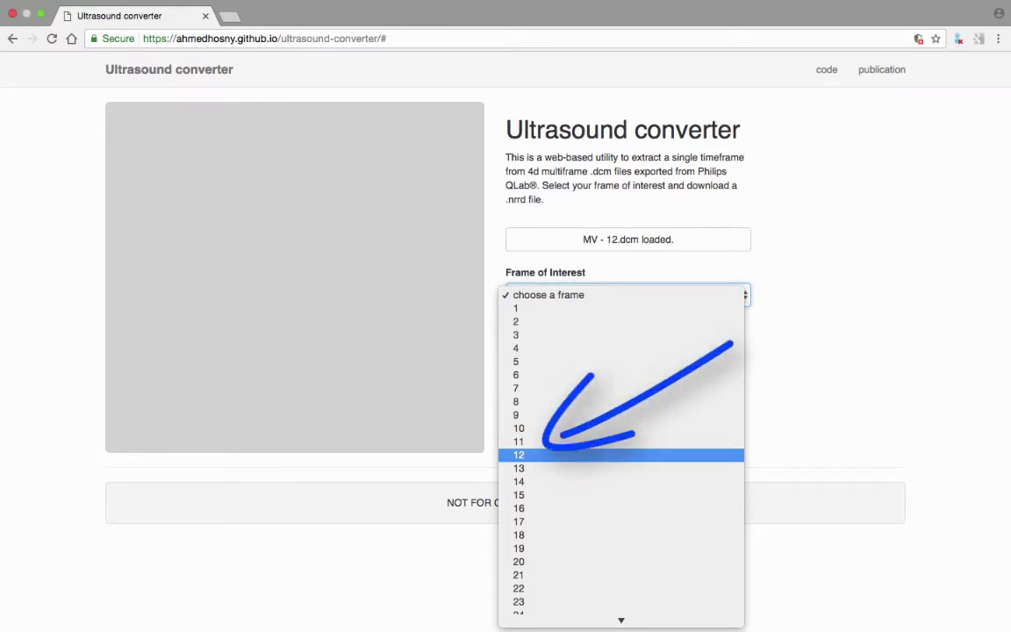
Choose frame 12 as the frame of interest in Ultrasound converter
{"action": "key", "text": "Return"}
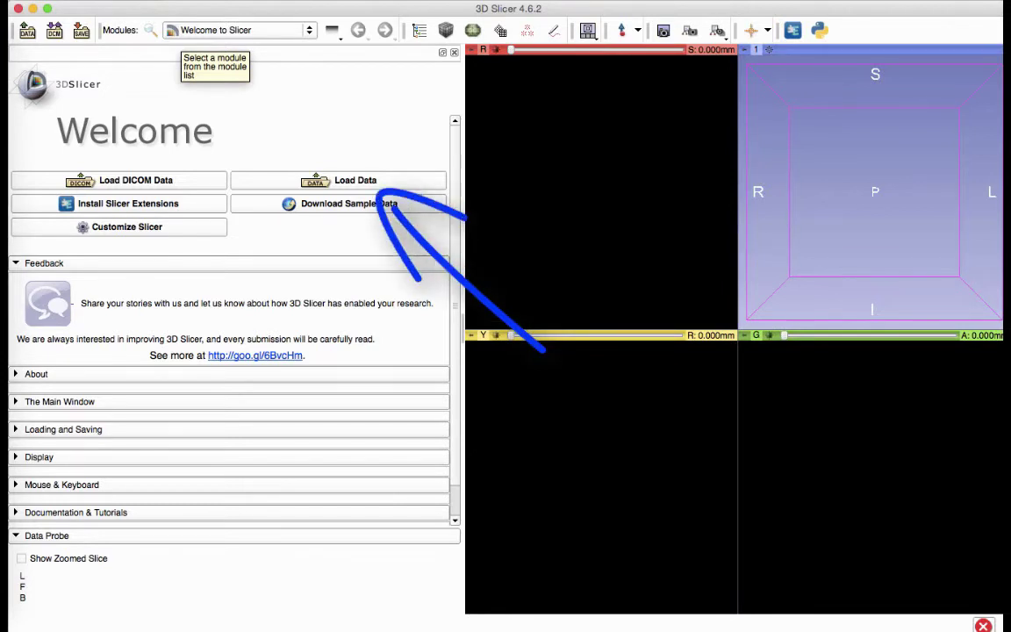
Load MV - 12_12.nrrd into 3D Slicer as a volume
{"action": "key", "text": "ctrl+o"}
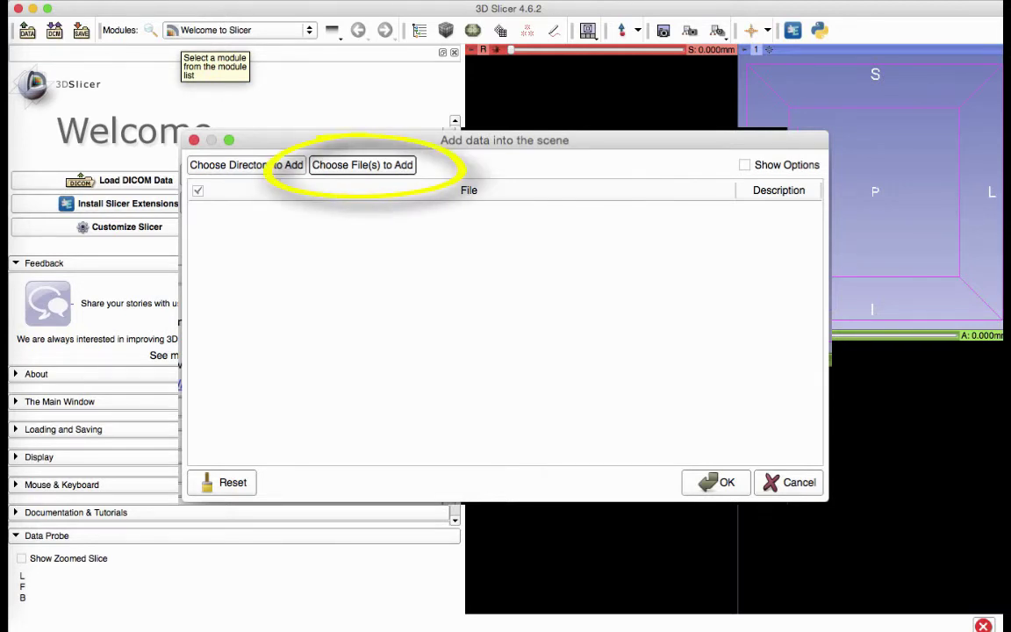
{"action": "left_click", "coordinate": [362, 165]}
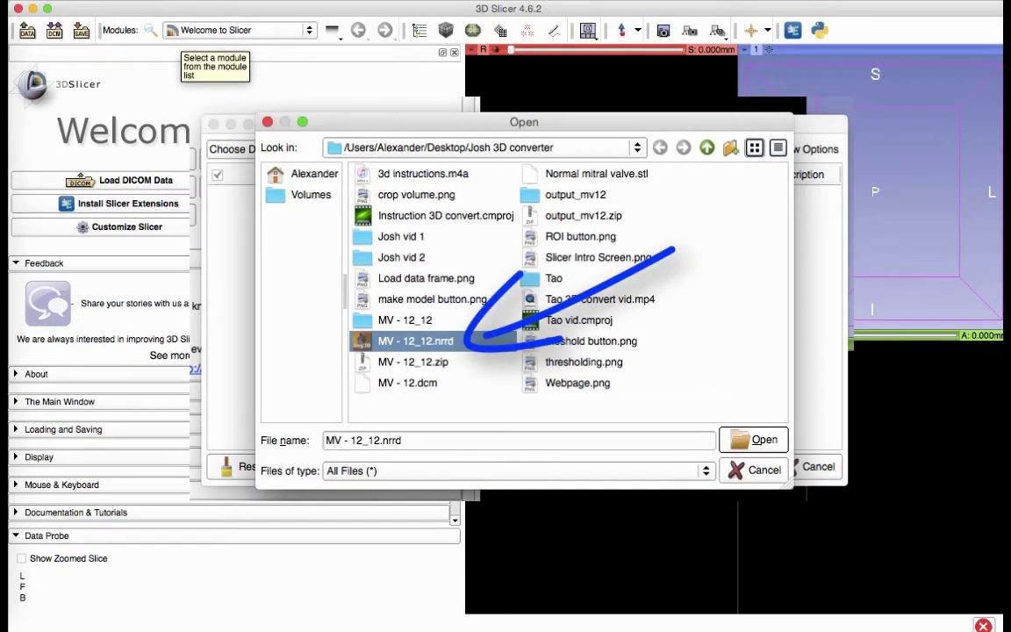
{"action": "key", "text": "Return"}
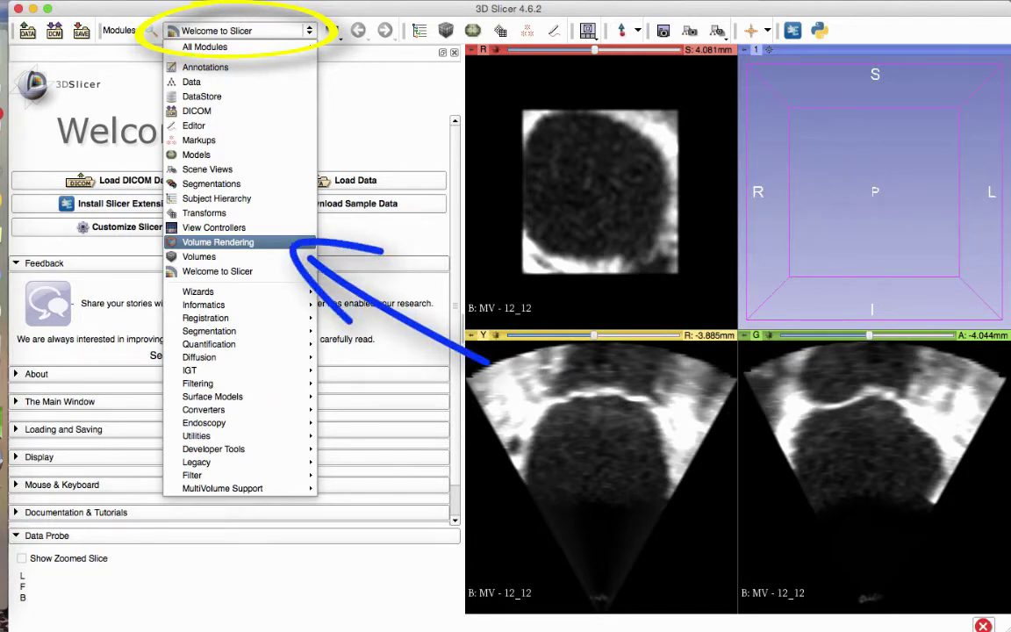
Switch to the Volume Rendering module for the MV - 12_12 volume
{"action": "key", "text": "Return"}
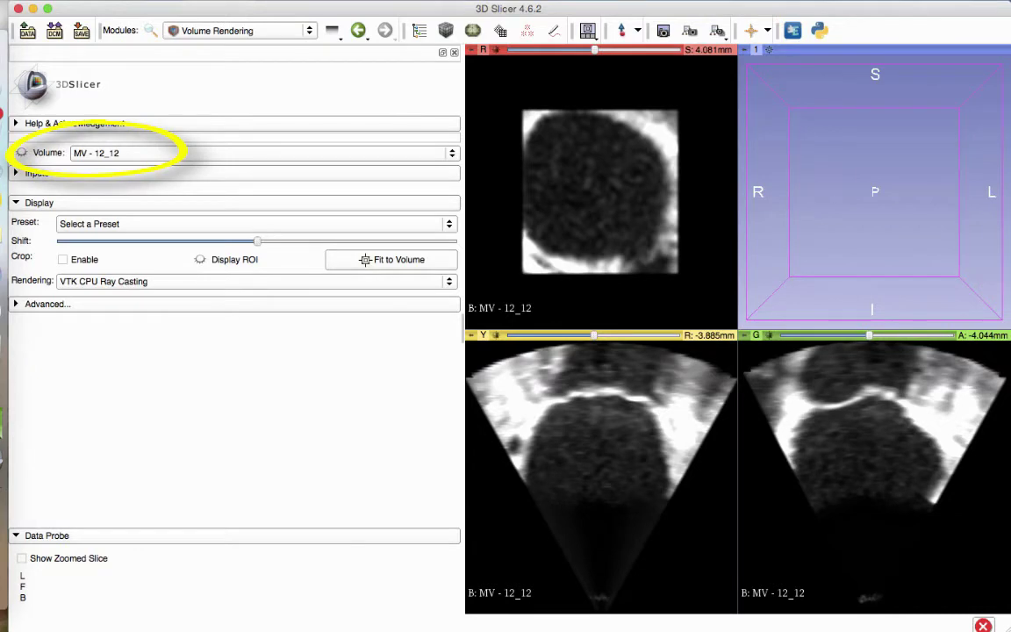
Enable cropping and drag the ROI box handles around the valve in the slice views
{"action": "left_click", "coordinate": [62, 259]}
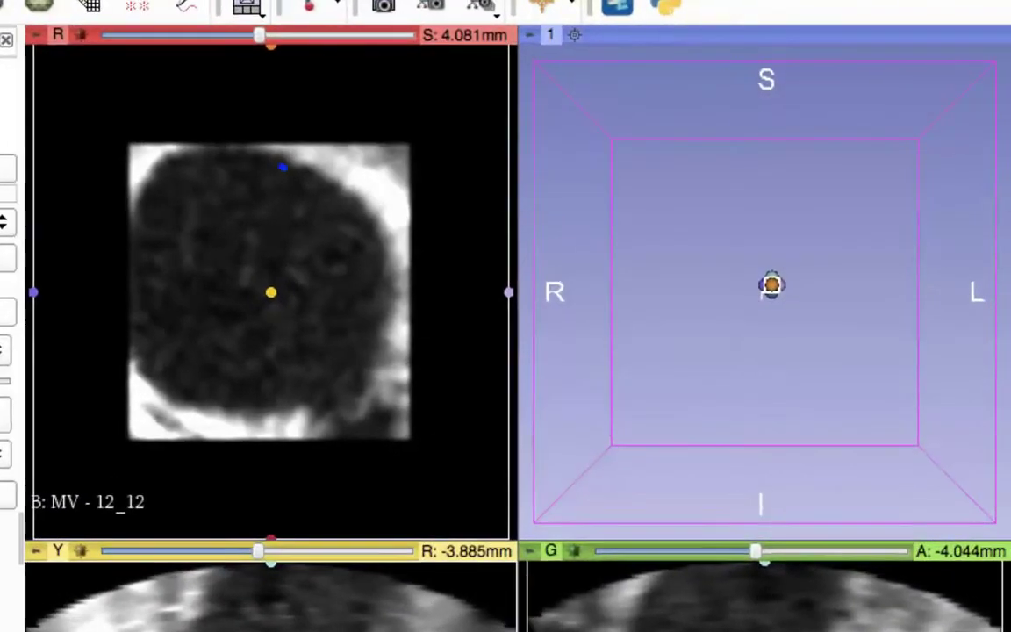
{"action": "mouse_move", "coordinate": [283, 167]}
{"action": "left_mouse_down"}
{"action": "mouse_move", "coordinate": [108, 63]}
{"action": "mouse_move", "coordinate": [149, 125]}
{"action": "left_mouse_up"}
{"action": "mouse_move", "coordinate": [253, 379]}
{"action": "left_mouse_down"}
{"action": "mouse_move", "coordinate": [111, 524]}
{"action": "mouse_move", "coordinate": [185, 502]}
{"action": "left_mouse_up"}
{"action": "left_click_drag", "start_coordinate": [706, 348], "coordinate": [598, 518]}
{"action": "left_click_drag", "start_coordinate": [593, 449], "coordinate": [665, 481]}
{"action": "left_click_drag", "start_coordinate": [722, 225], "coordinate": [597, 72]}
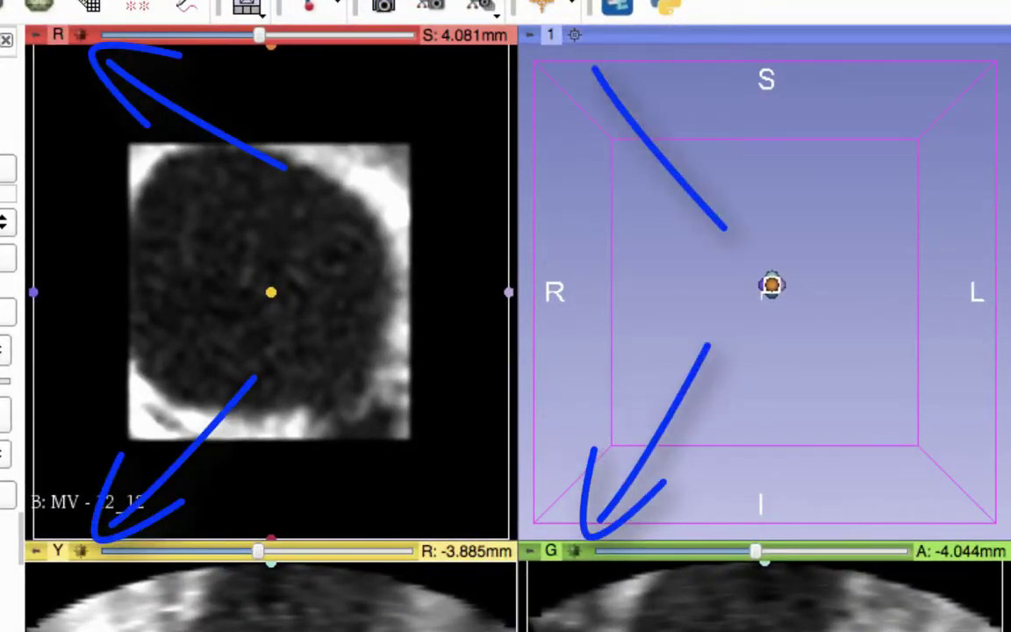
{"action": "left_click_drag", "start_coordinate": [609, 140], "coordinate": [665, 85]}
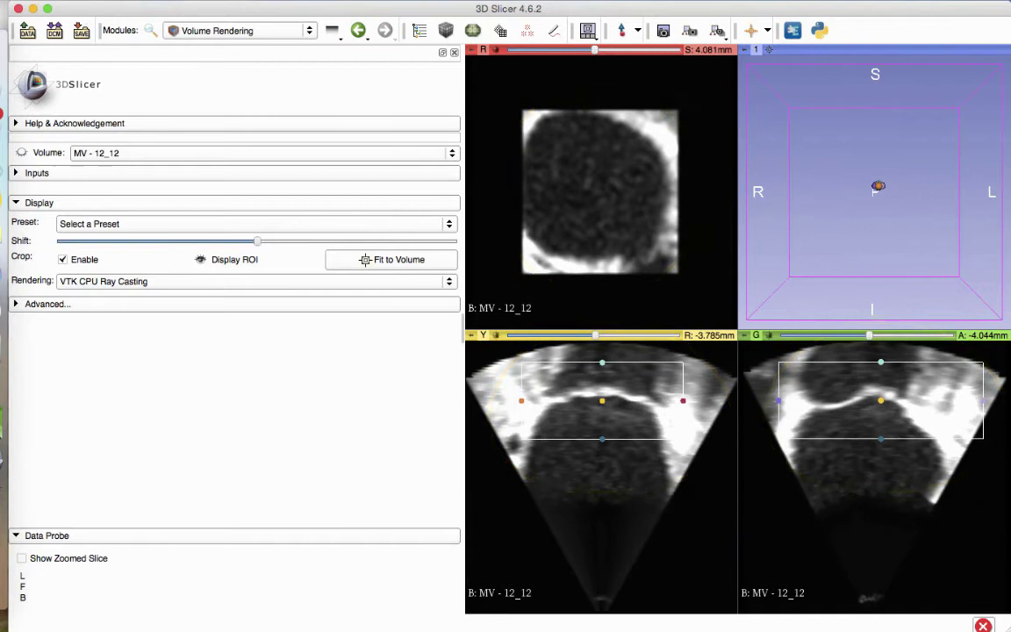
Browse the Modules list to reach the Crop Volume module
{"action": "left_click", "coordinate": [237, 30]}
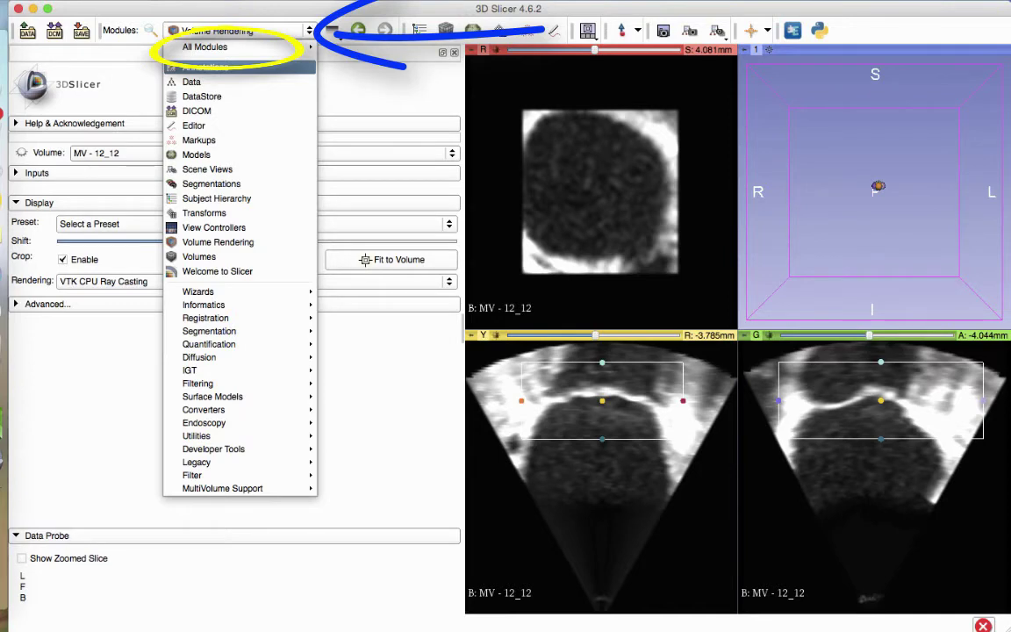
{"action": "mouse_move", "coordinate": [205, 46]}
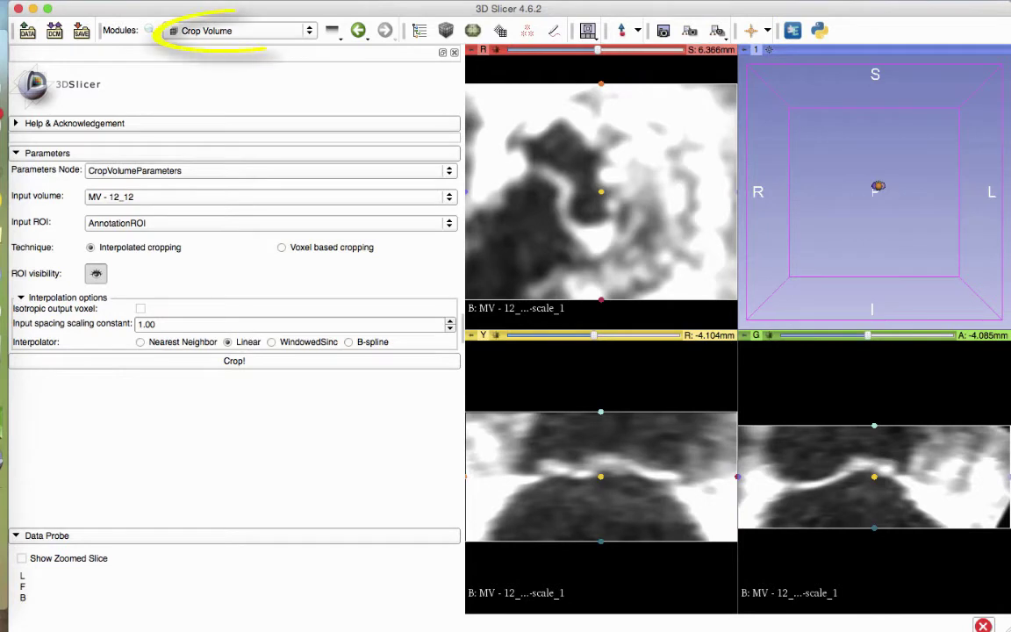
{"action": "left_click", "coordinate": [237, 30]}
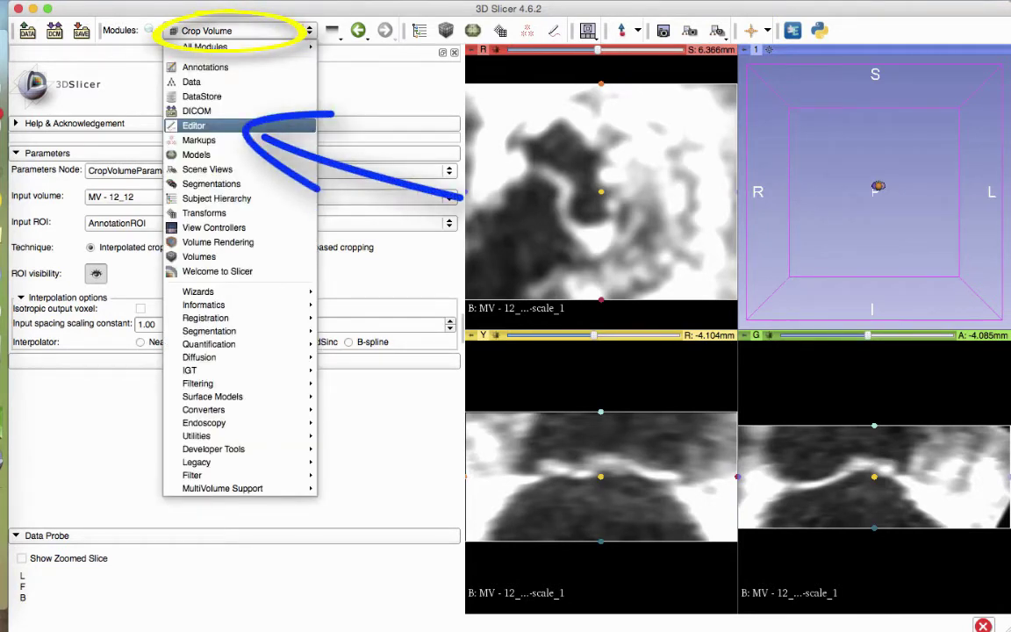
Switch to the Editor and create the merge label map with GenericAnatomyColors
{"action": "left_click", "coordinate": [193, 125]}
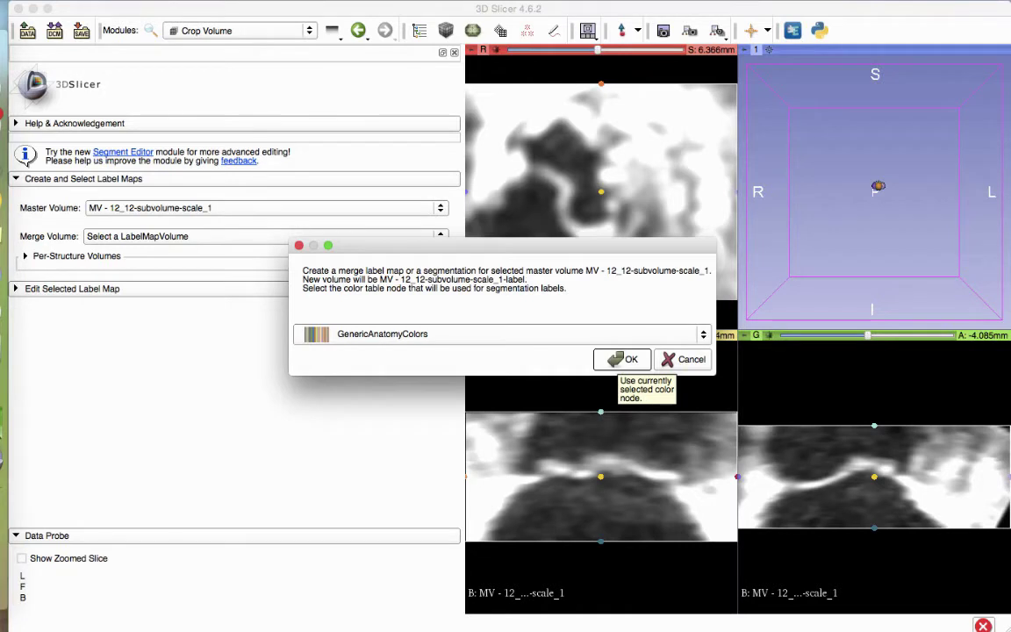
{"action": "left_click", "coordinate": [623, 359]}
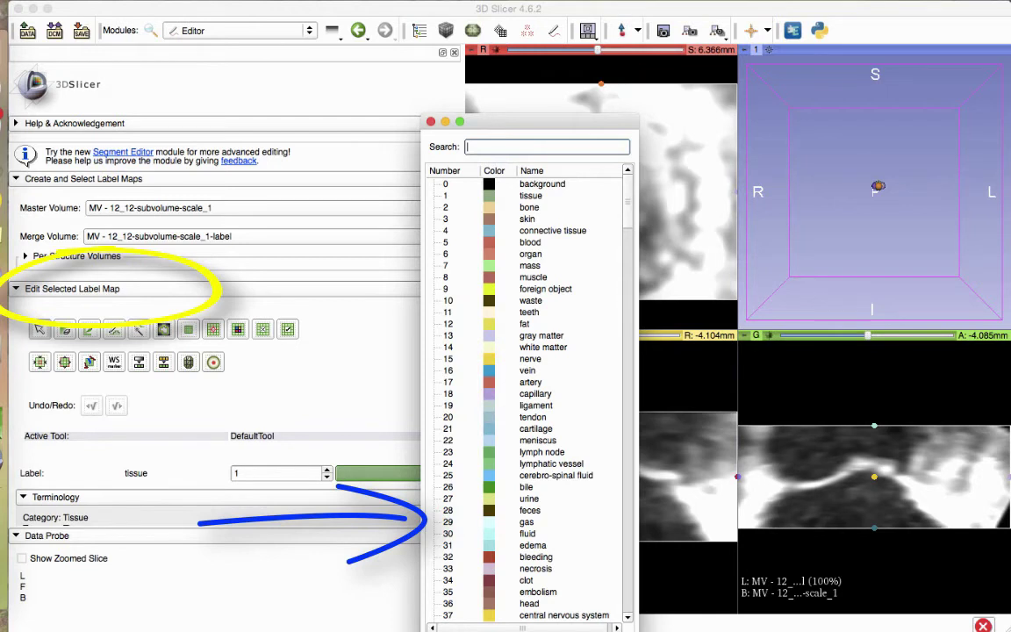
Select label 29 'gas' and preview a 60–254 threshold range
{"action": "left_click", "coordinate": [527, 522]}
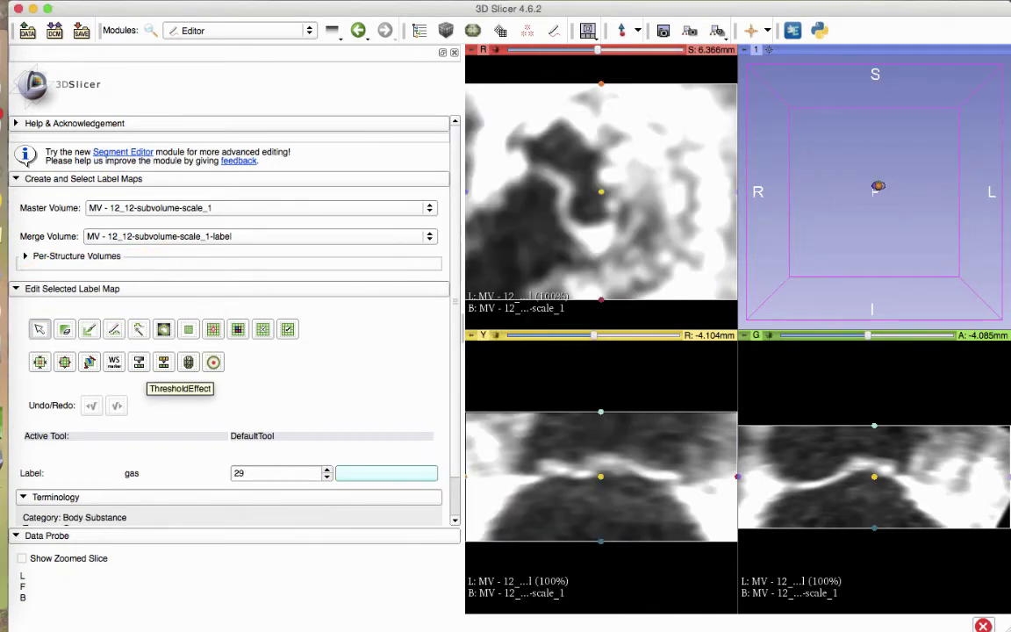
{"action": "left_click_drag", "start_coordinate": [396, 165], "coordinate": [254, 313]}
{"action": "left_click_drag", "start_coordinate": [300, 305], "coordinate": [326, 289]}
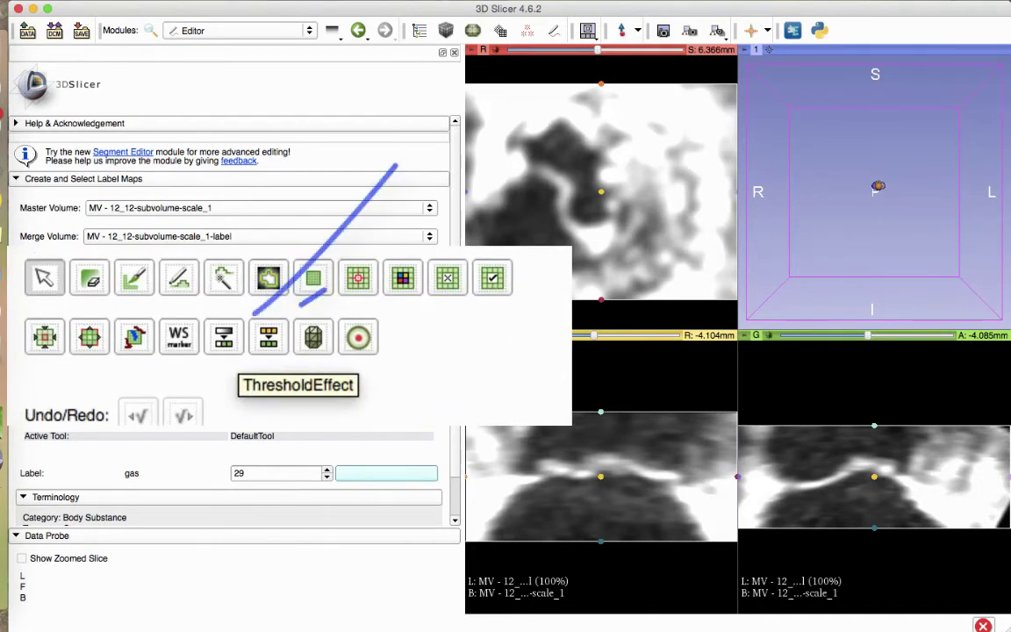
{"action": "left_click_drag", "start_coordinate": [263, 244], "coordinate": [325, 291]}
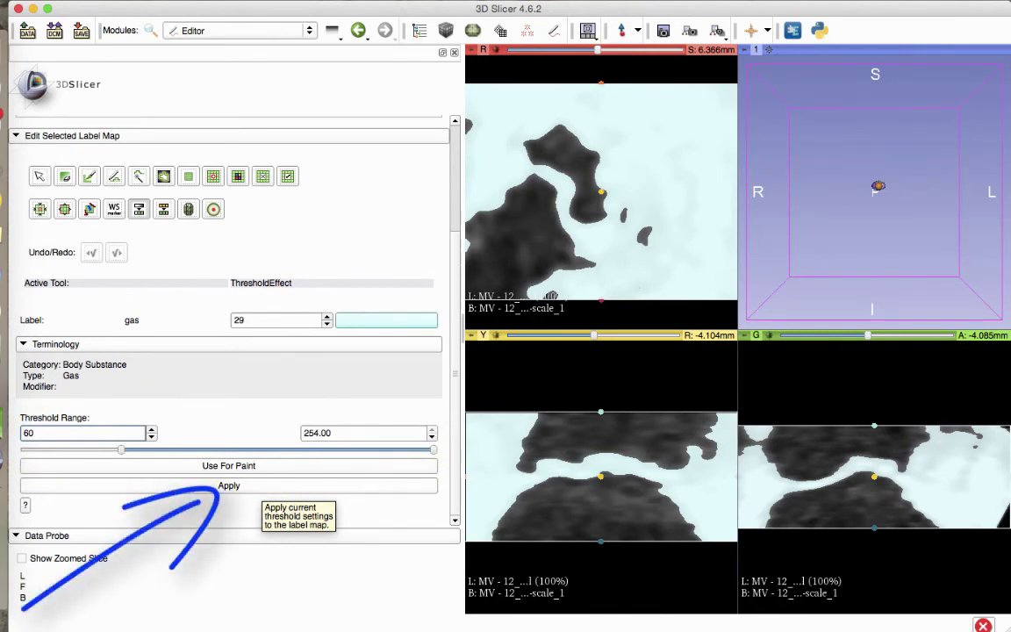
Apply the gas threshold to the label map and move on to Model Maker via Make Model
{"action": "left_click", "coordinate": [256, 488]}
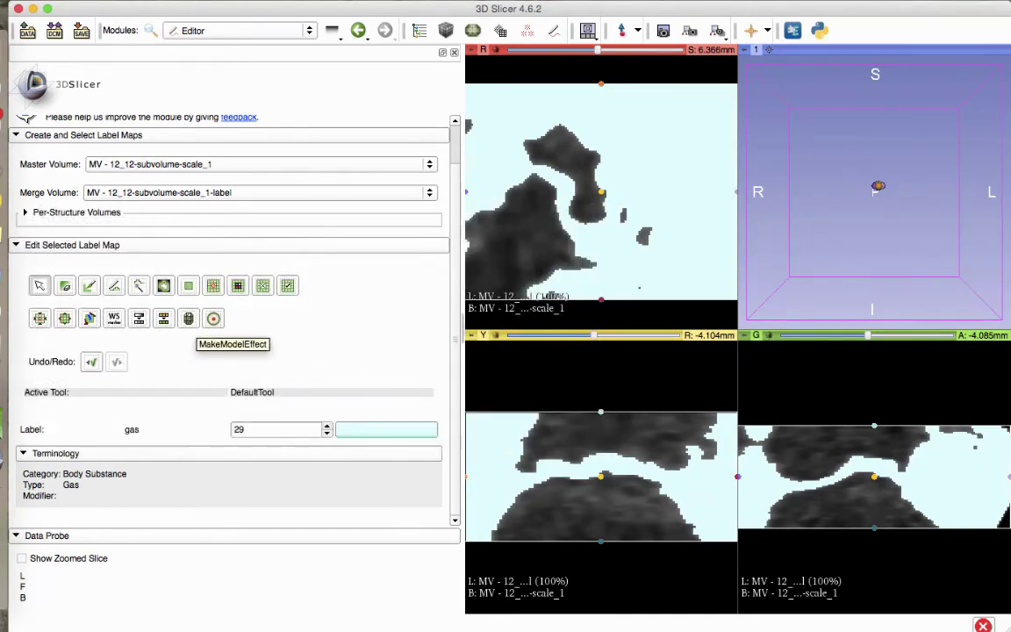
{"action": "left_click", "coordinate": [188, 317]}
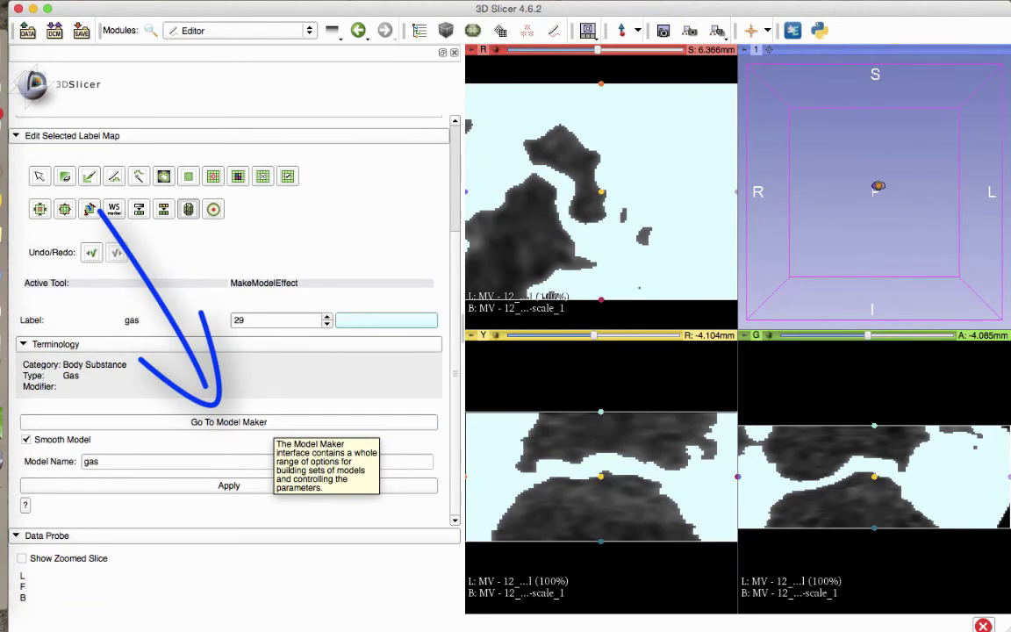
{"action": "left_click", "coordinate": [263, 423]}
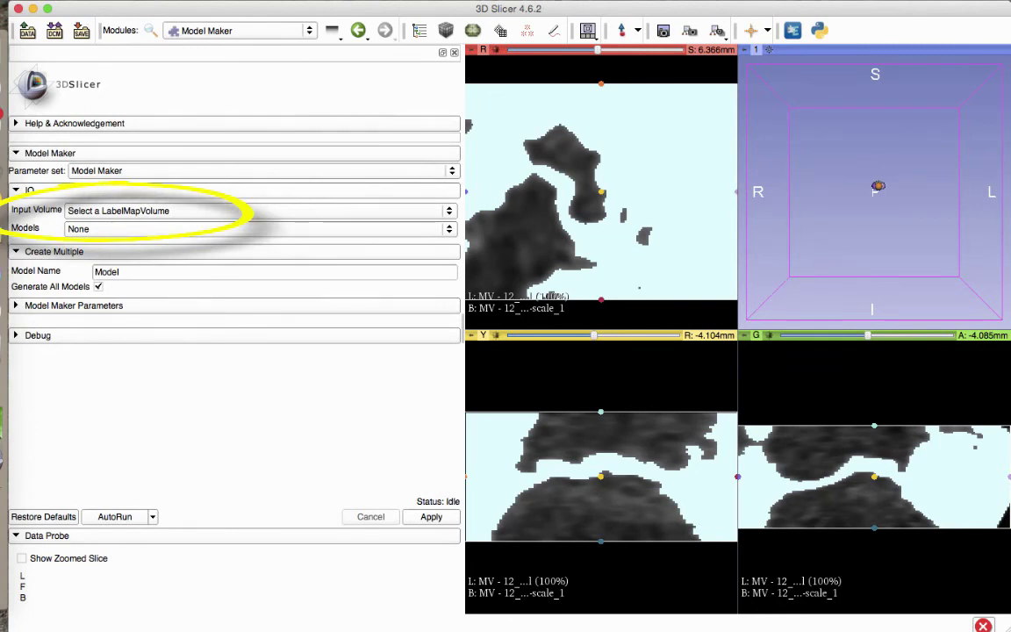
Set input to MV - 12_12-subvolume-scale_1-label and output to a new ModelHierarchy
{"action": "left_click", "coordinate": [425, 211]}
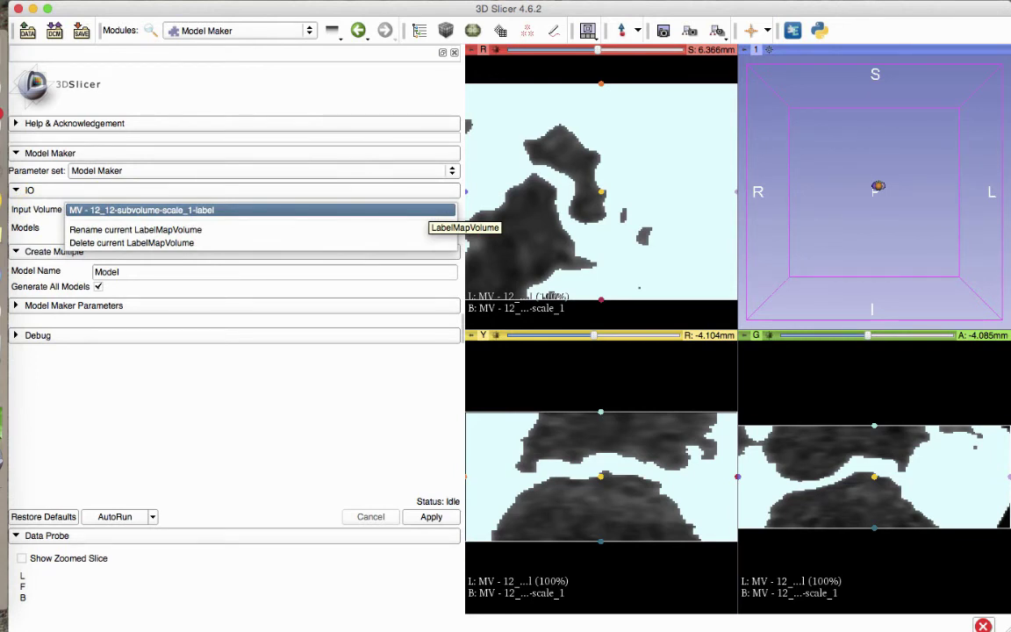
{"action": "left_click", "coordinate": [141, 209]}
{"action": "left_click", "coordinate": [263, 228]}
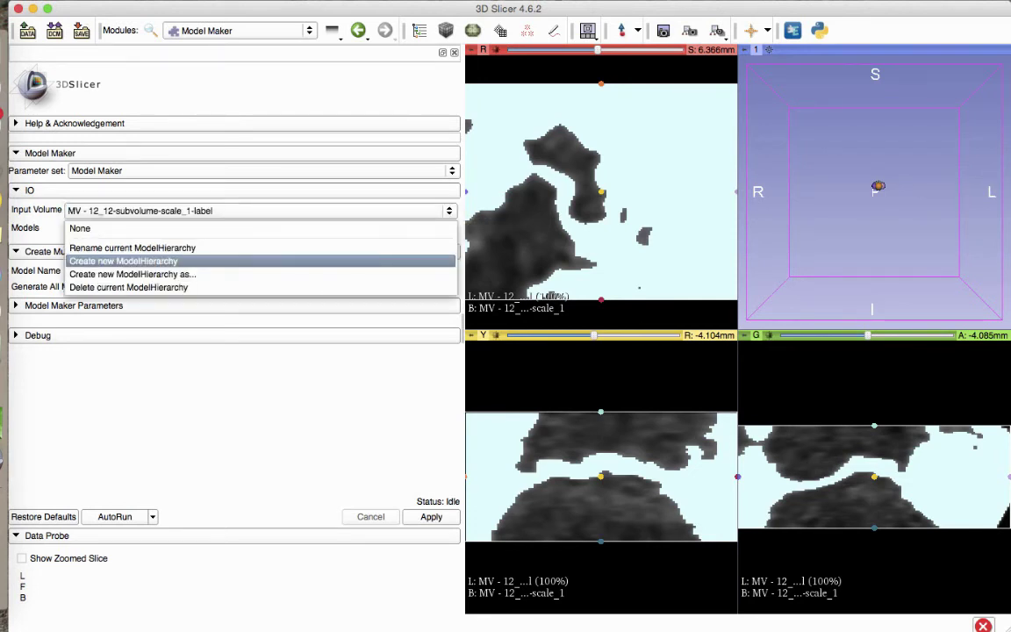
{"action": "left_click", "coordinate": [122, 261]}
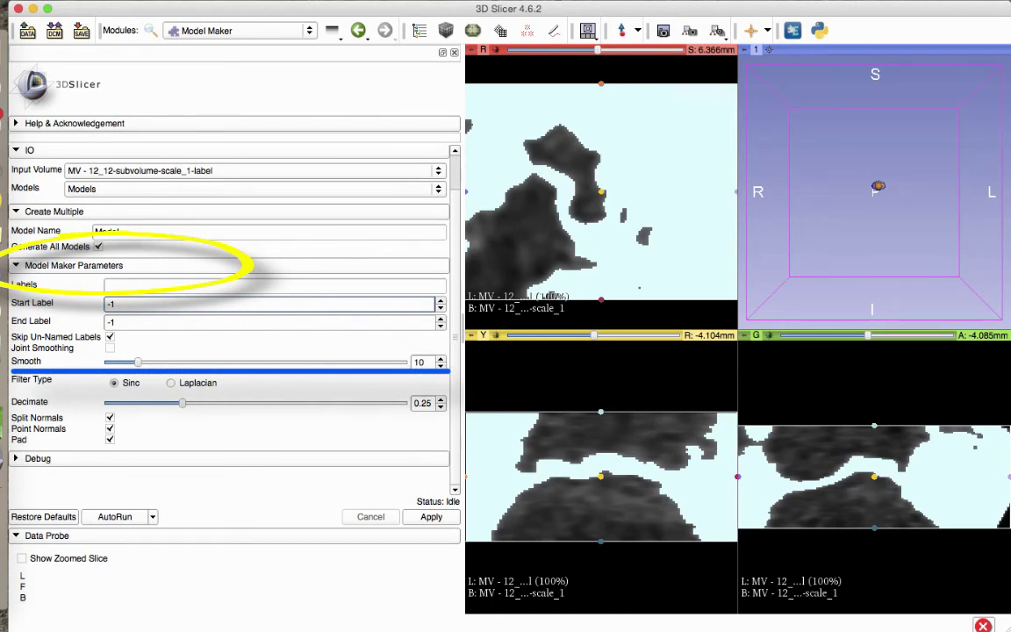
Raise the Model Maker smoothing value from 10 to 51
{"action": "left_click_drag", "start_coordinate": [138, 362], "coordinate": [259, 362]}
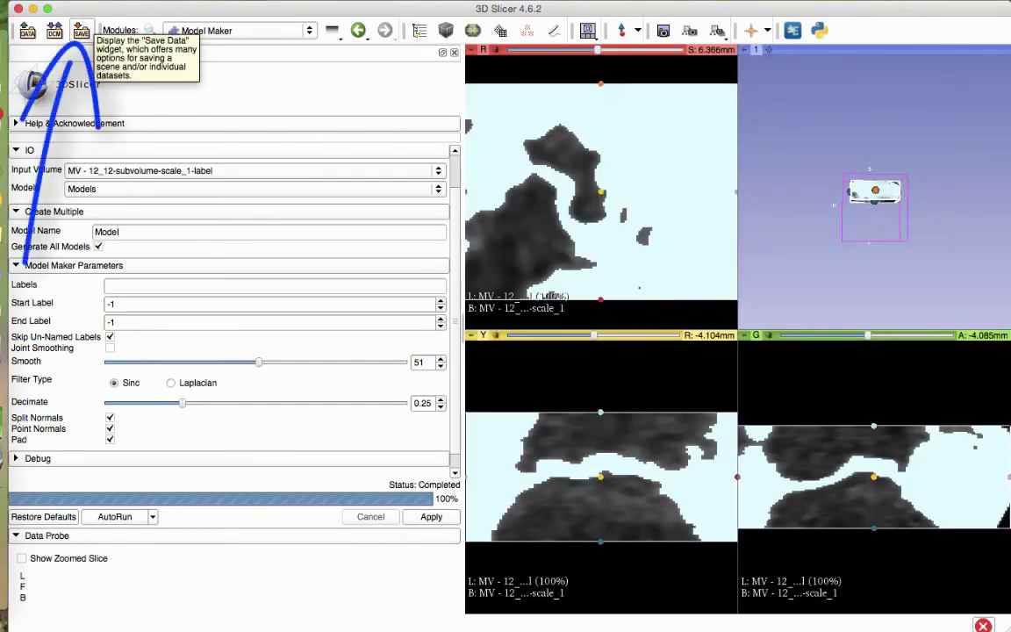
Bring up Save Data with Ctrl+S and expand the File Format choices for Model_29_gas.vtk
{"action": "key", "text": "ctrl+s"}
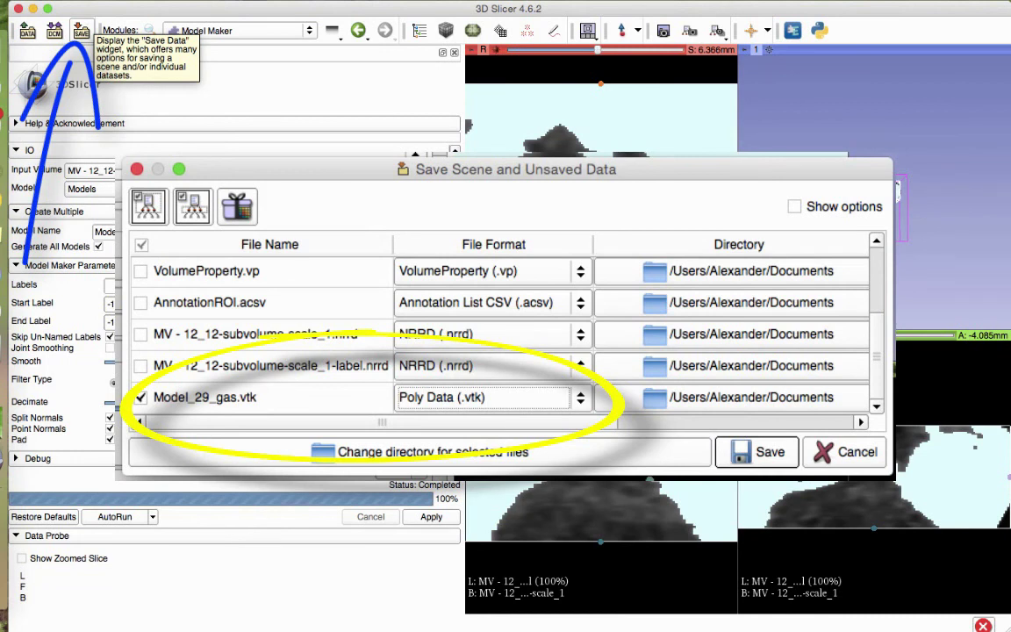
{"action": "left_click", "coordinate": [482, 397]}
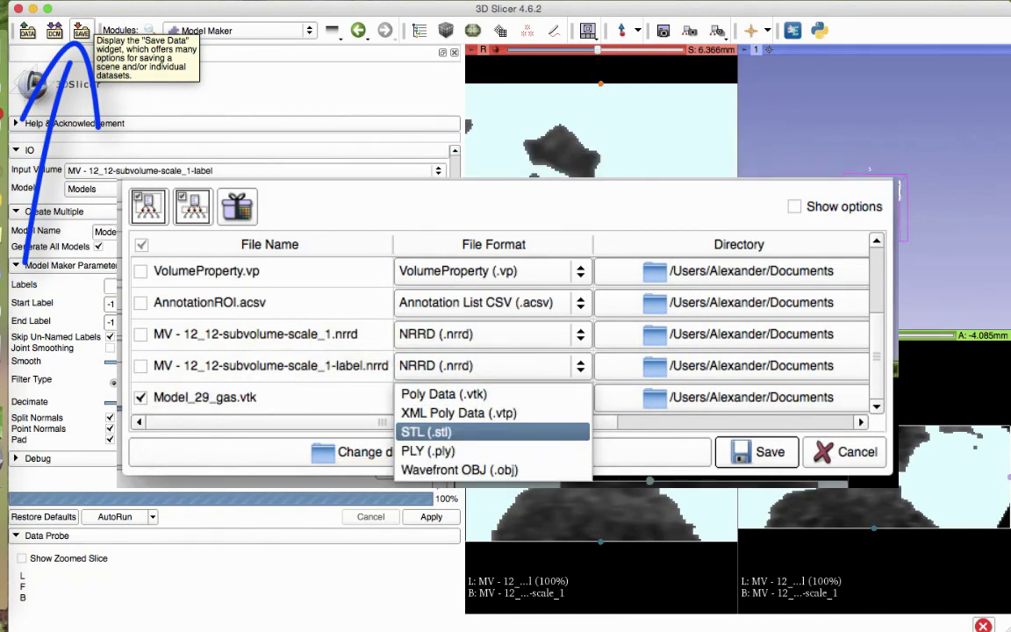